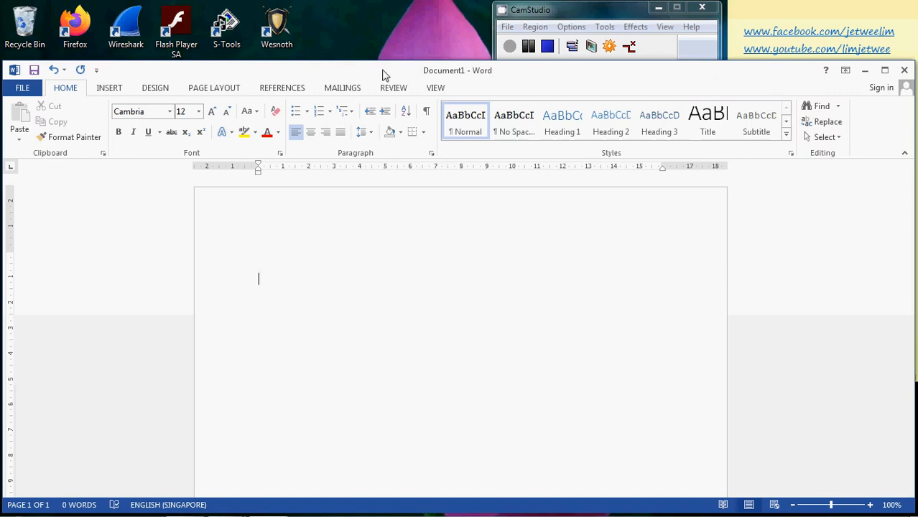
left_click(561, 137)
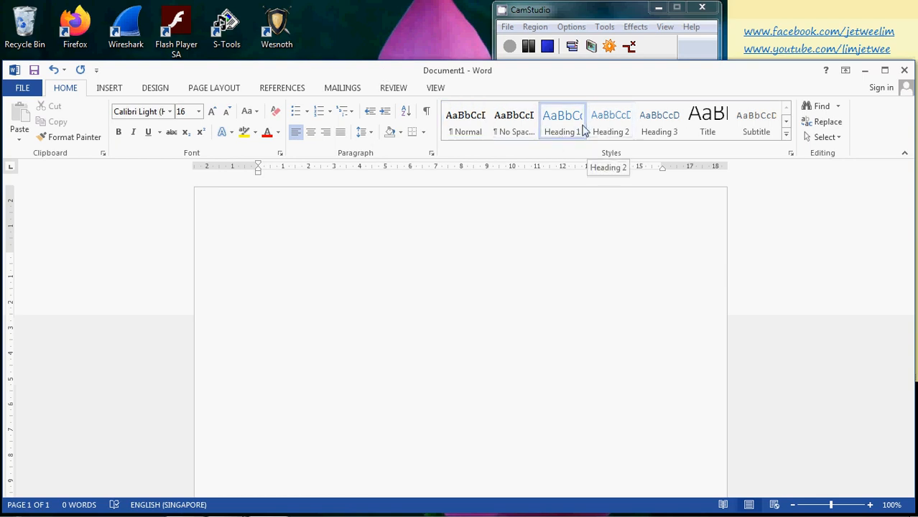
left_click(643, 131)
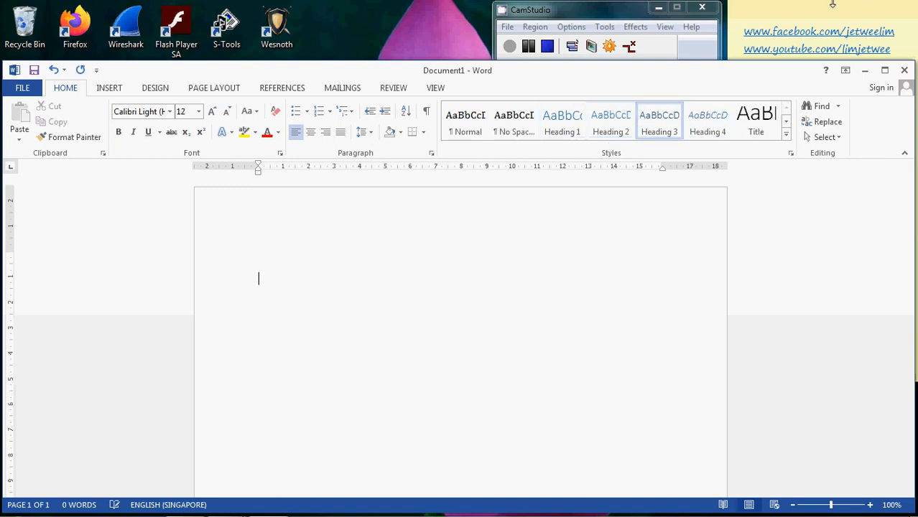
left_click(563, 133)
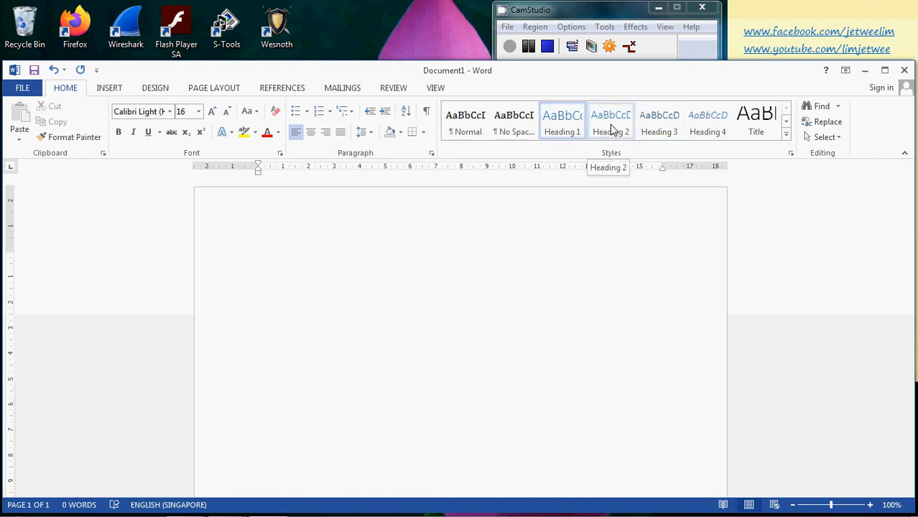
left_click(465, 133)
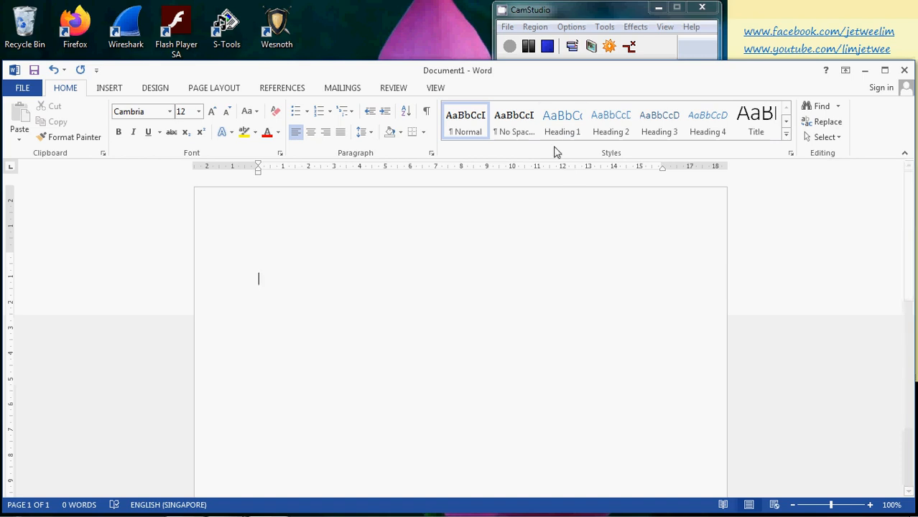
Write "Heading Title 1" in the Heading 1 style as the first line and start a new paragraph below it.
left_click(564, 125)
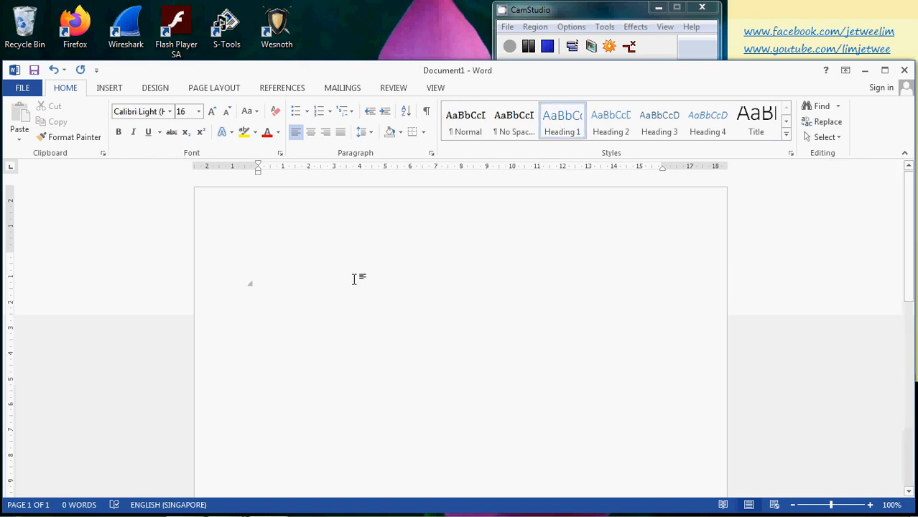
type("Headin")
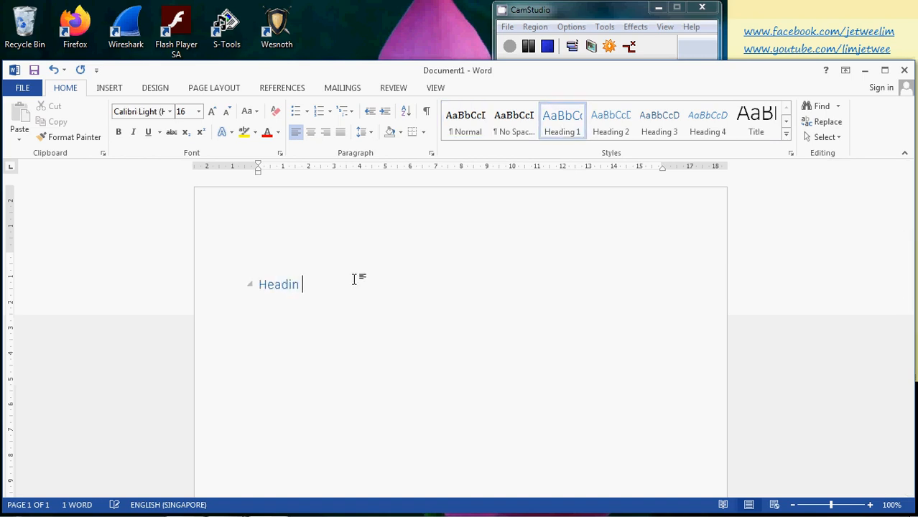
key("BackSpace")
type("g Tile")
key("BackSpace")
key("BackSpace")
type("tle 1")
key("Return")
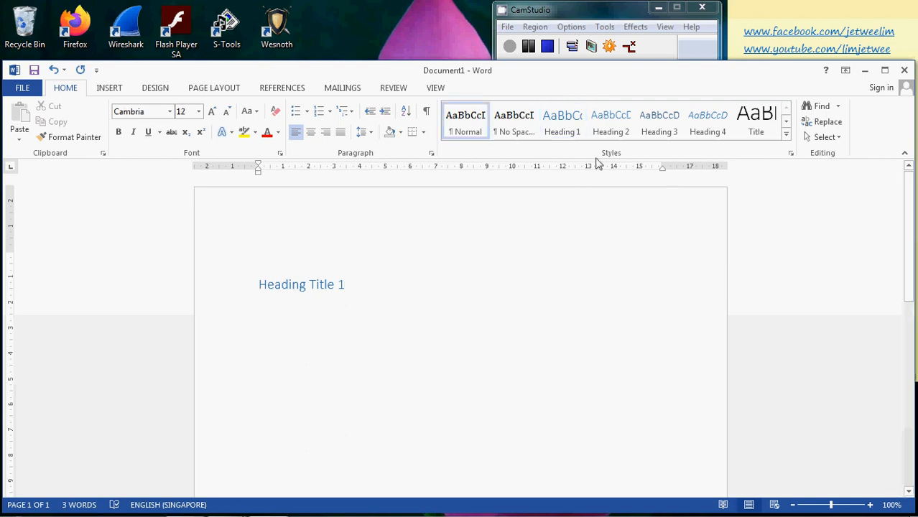
Add "Heading 2" as a second title in the Heading 1 style beneath the first heading.
left_click(571, 130)
type("Hea")
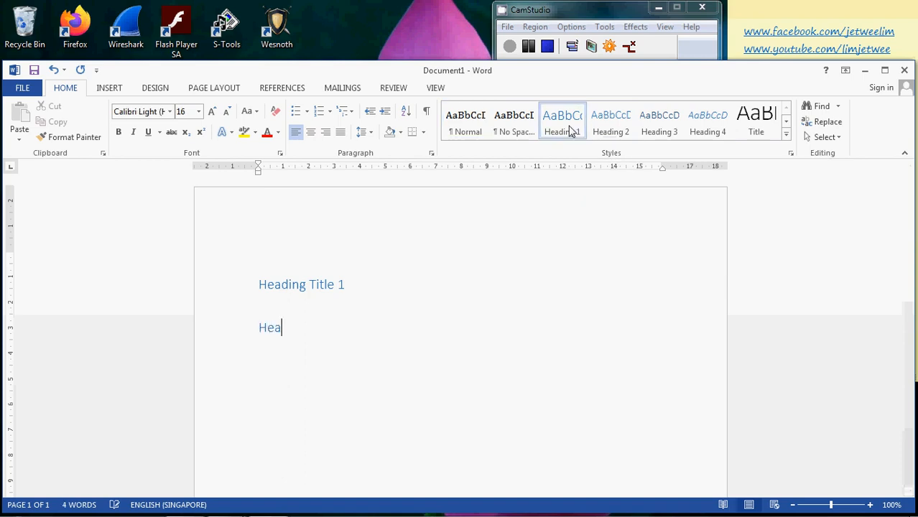
type("ding 2")
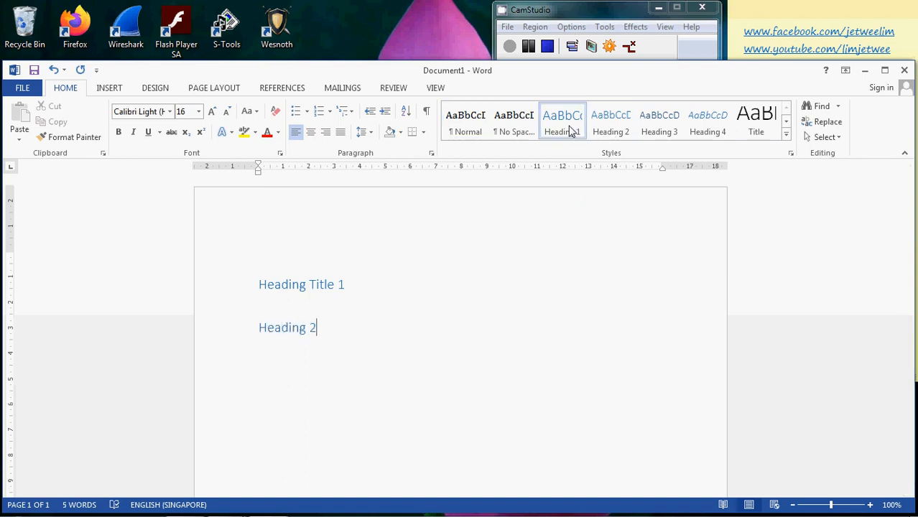
Enter "Heading 2" and "Heading 3" as two normal-text lines between the two existing headings.
key("Up")
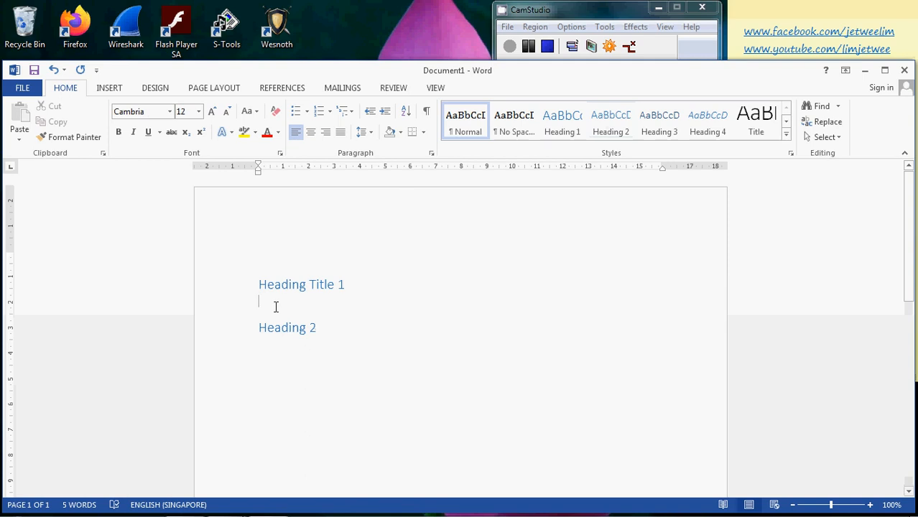
left_click(300, 328)
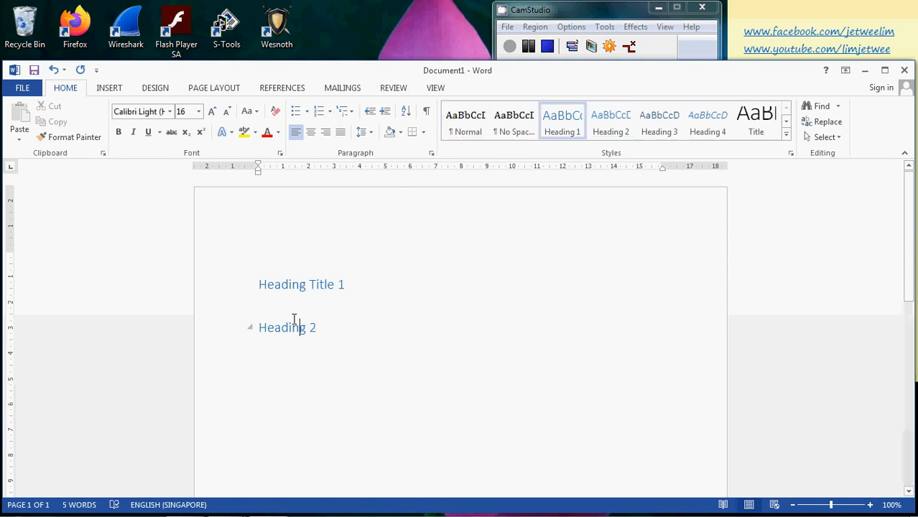
left_click(291, 308)
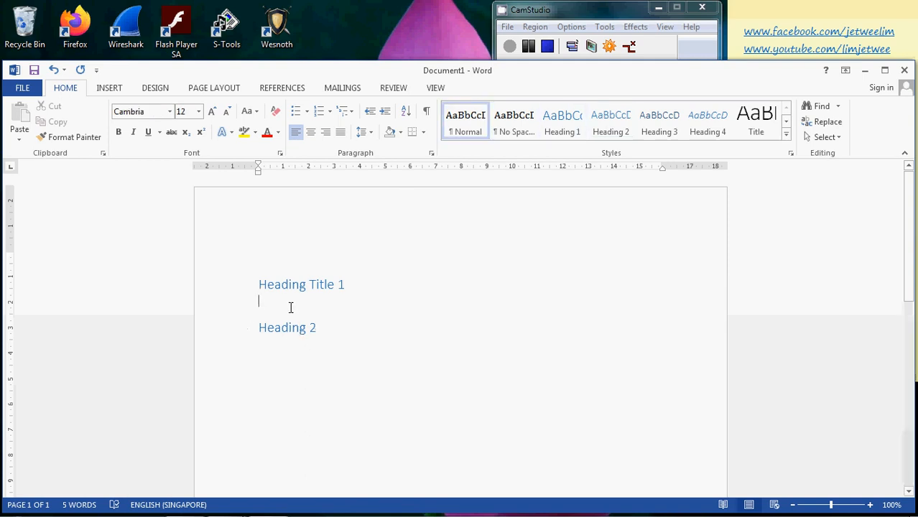
type("Heading 2")
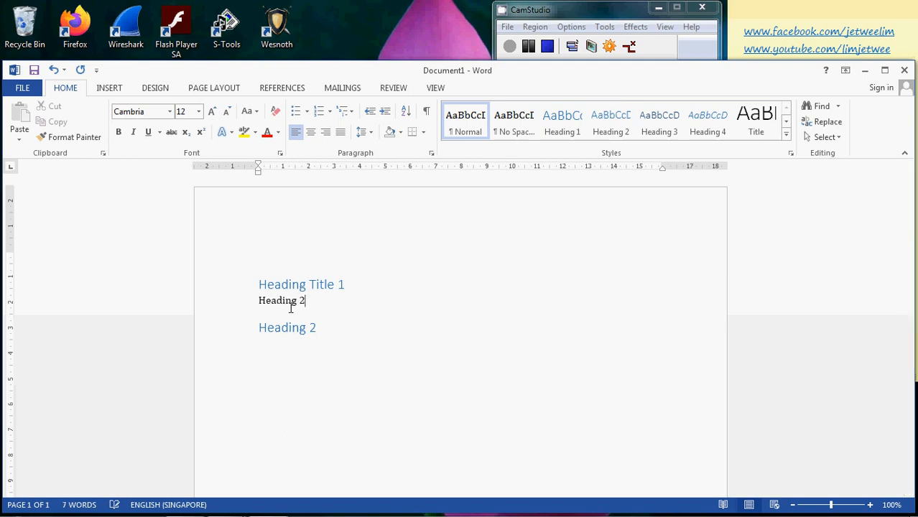
key("Return")
type("hea")
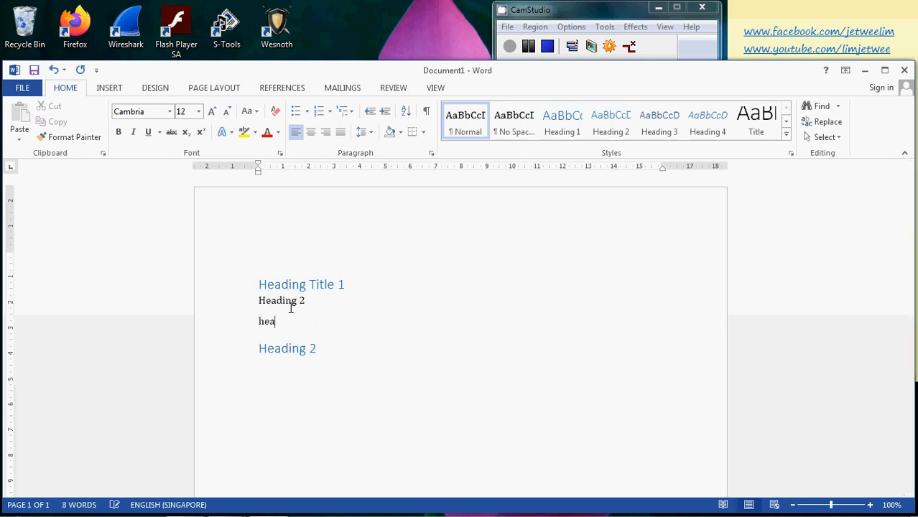
key("BackSpace")
type("ading 3")
Apply the Heading 2 style to the plain "Heading 2" line and the Heading 3 style to the "Heading 3" line.
double_click(286, 300)
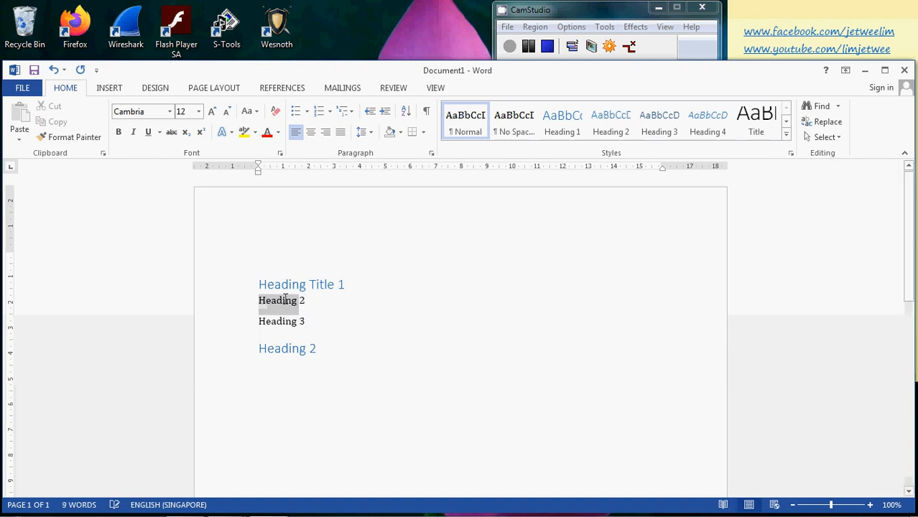
triple_click(272, 301)
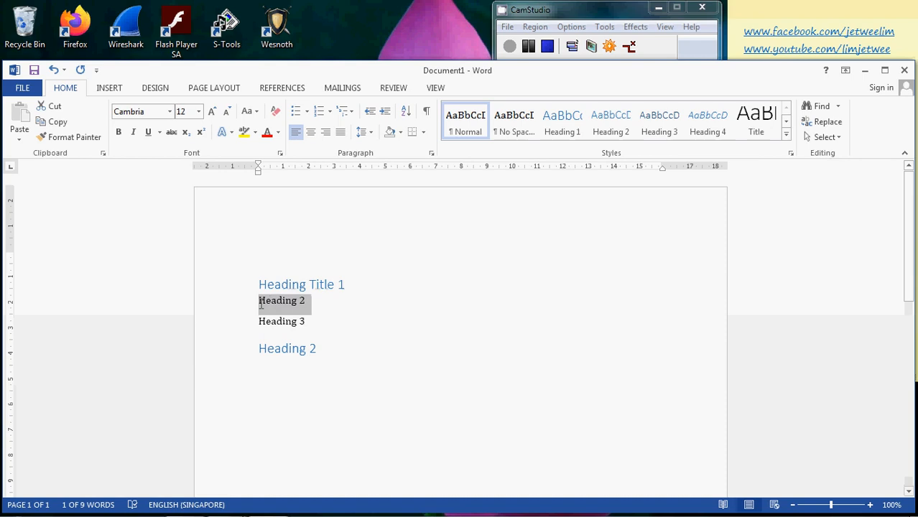
left_click(622, 134)
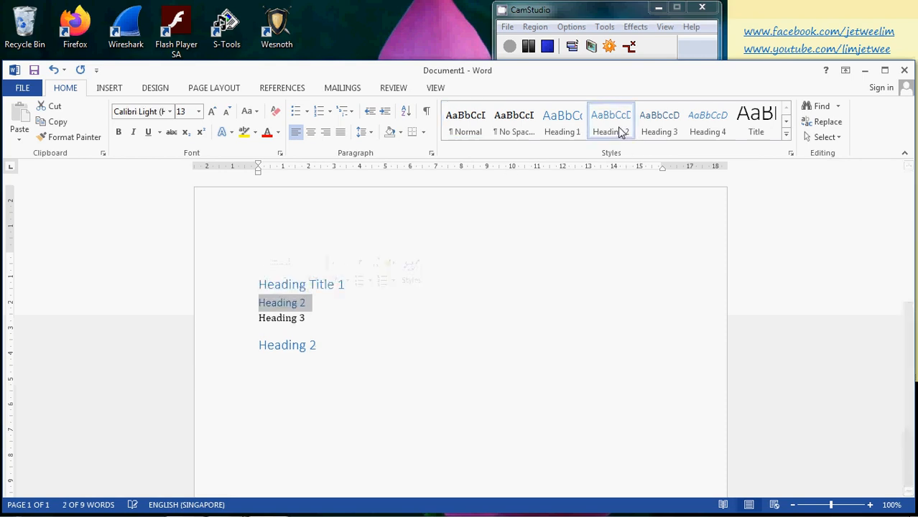
left_click_drag(307, 318, 262, 318)
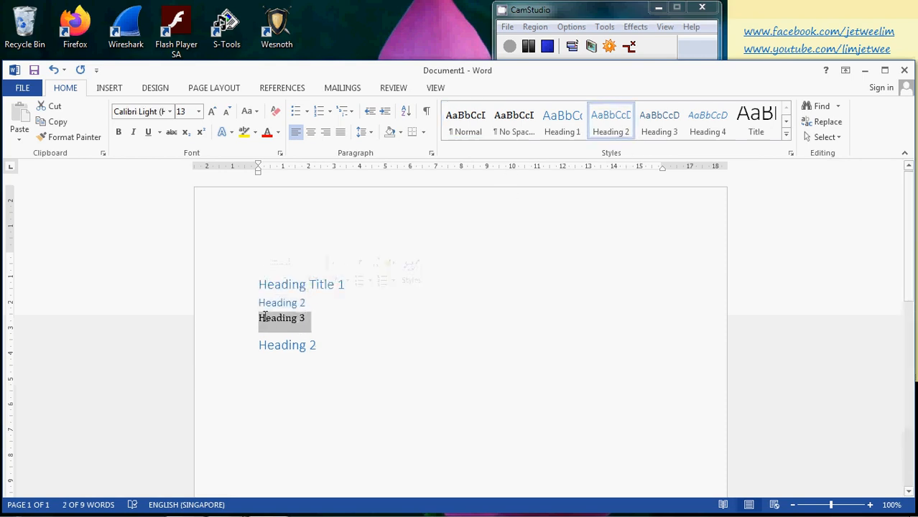
left_click(667, 128)
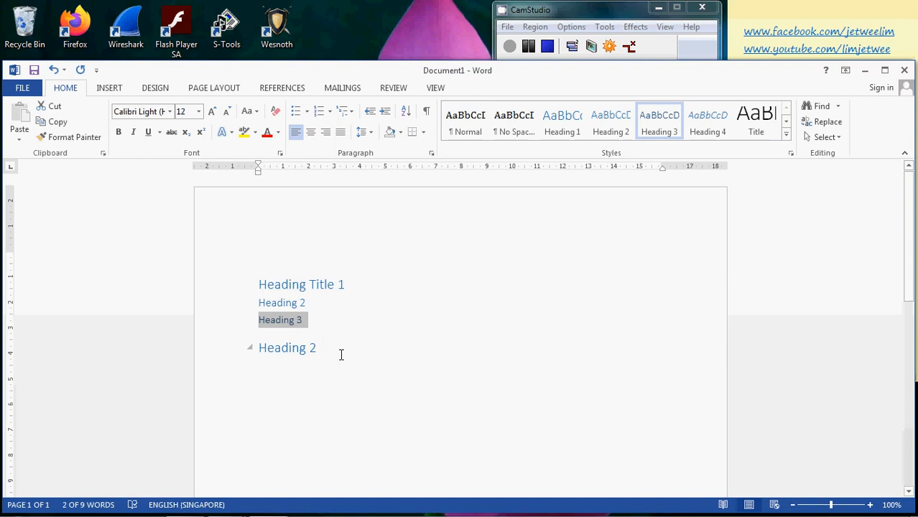
Insert an Automatic Table 2 table of contents on the empty line above "Heading Title 1".
left_click(324, 284)
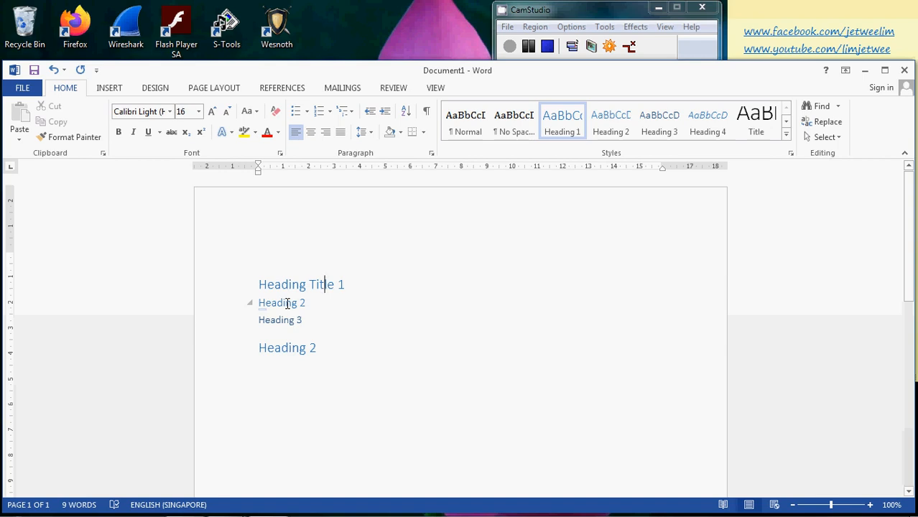
left_click(291, 266)
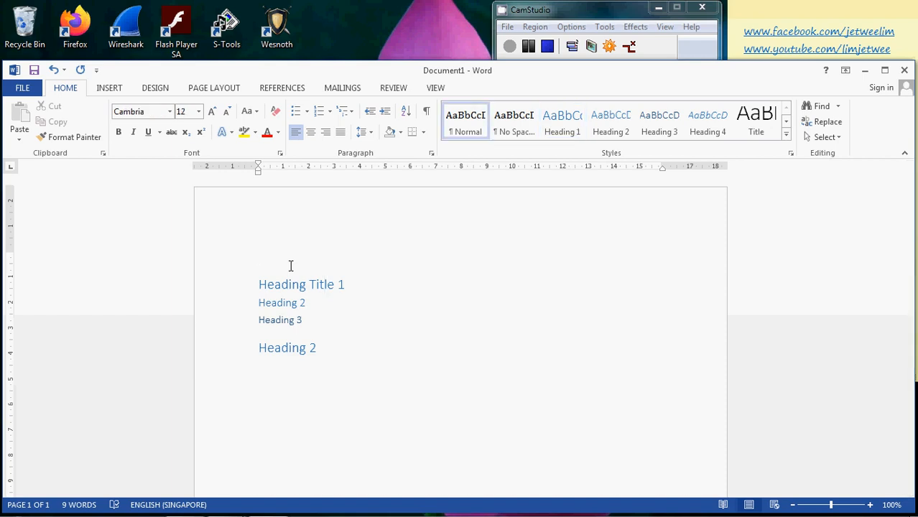
left_click(282, 88)
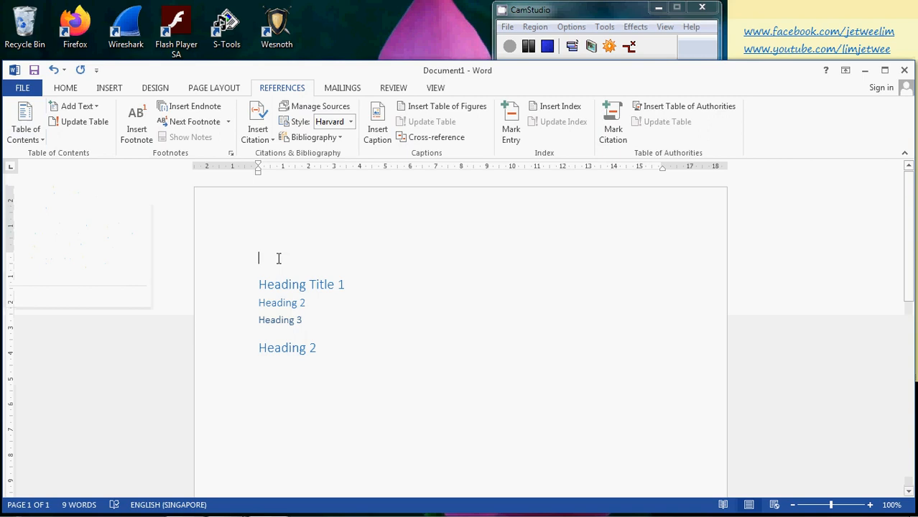
left_click(27, 122)
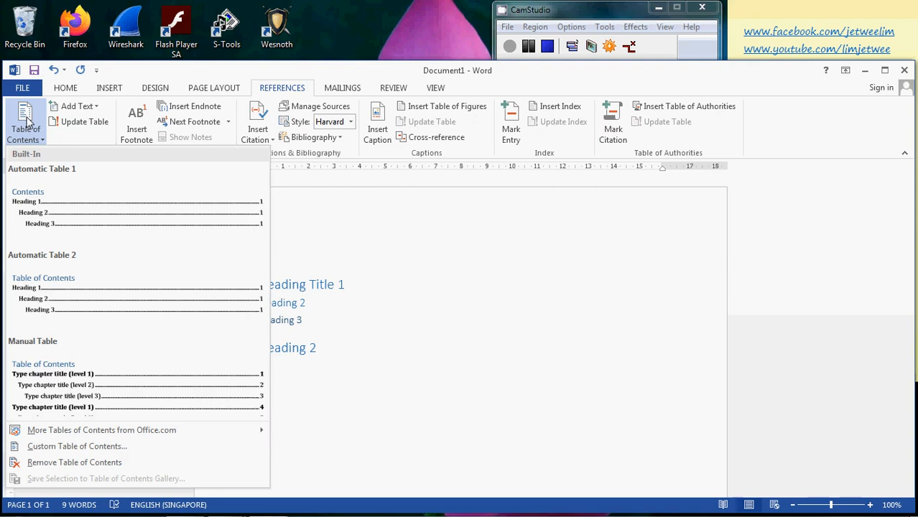
left_click(87, 294)
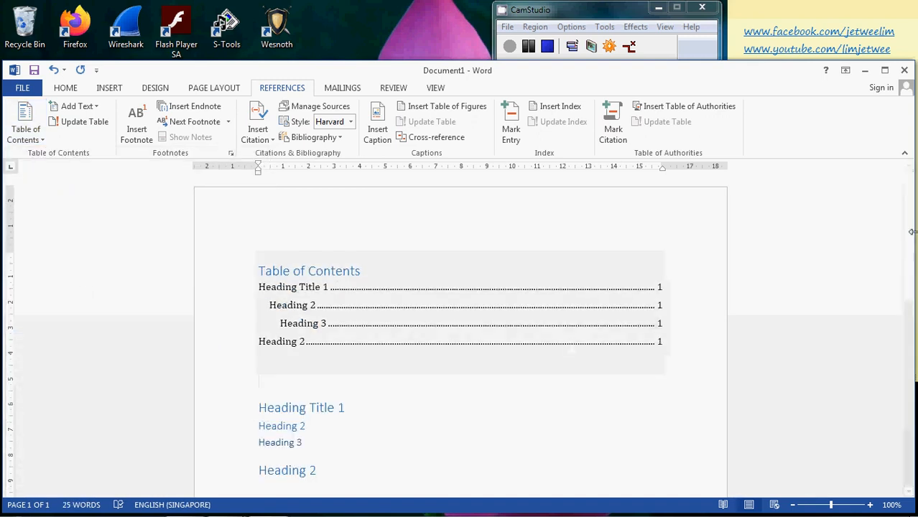
Insert a page break on a new line after "Heading 3" to move the last heading to the second page.
left_click_drag(913, 223, 913, 252)
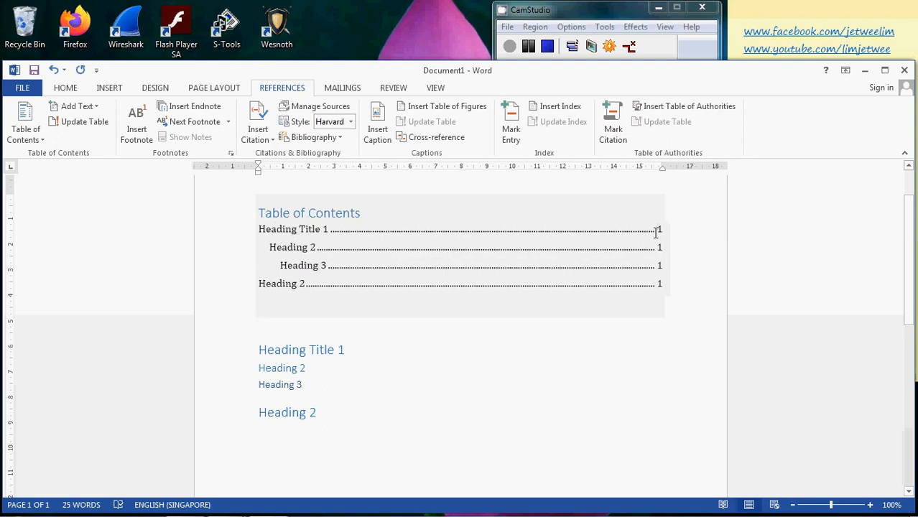
left_click(303, 386)
key("Return")
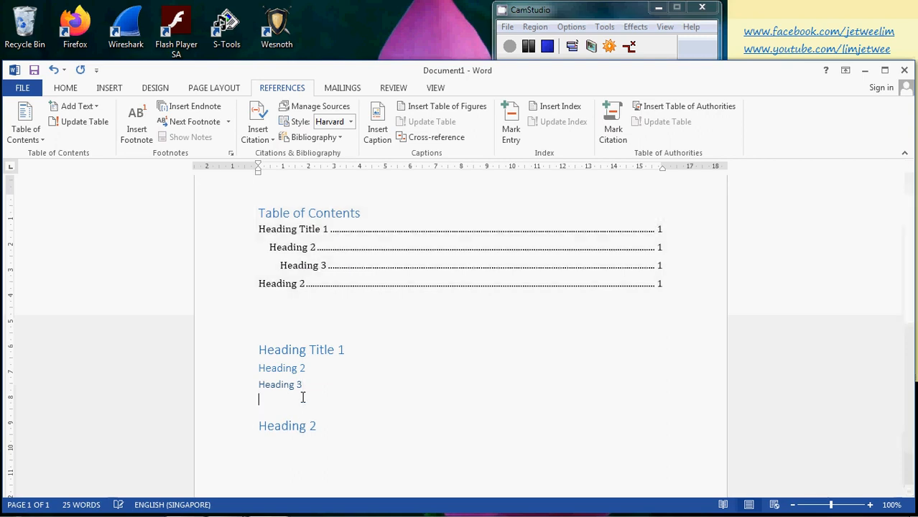
left_click(110, 88)
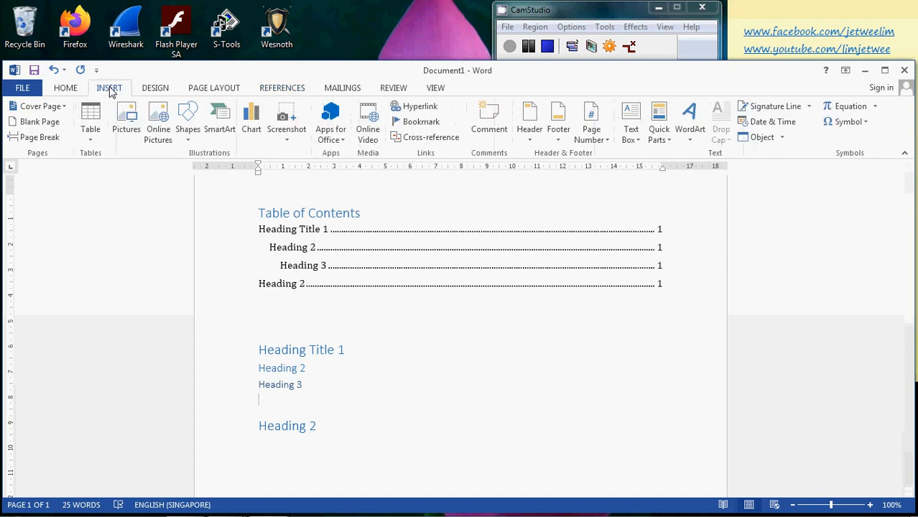
left_click(41, 138)
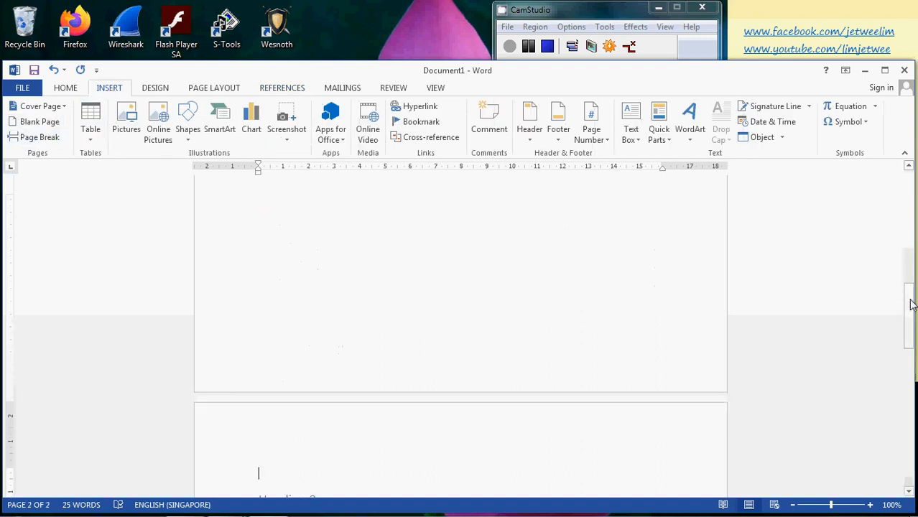
left_click_drag(913, 304, 915, 332)
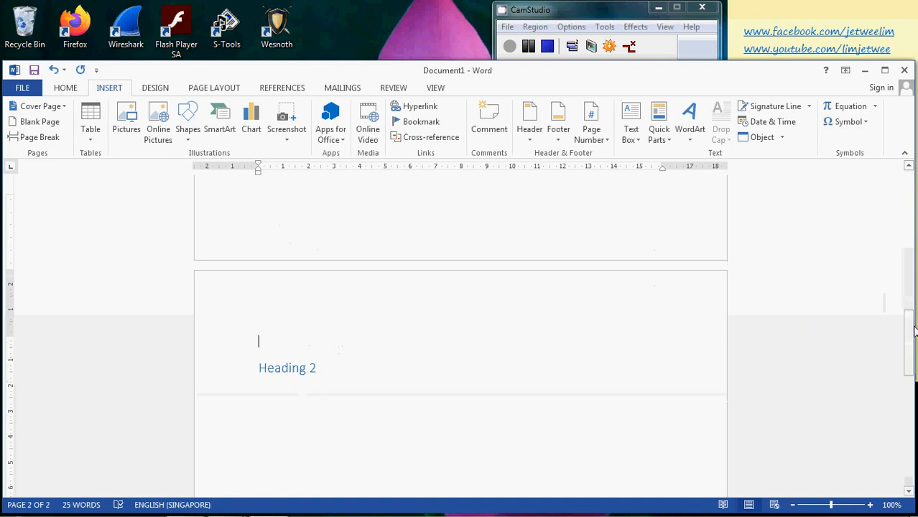
left_click(532, 393)
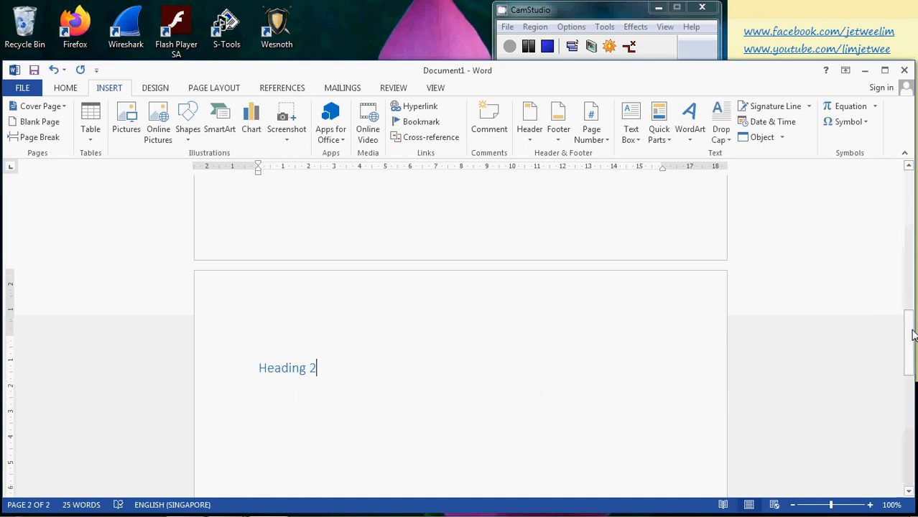
Update only the page numbers in the table of contents and follow its last entry to the heading on page 2.
left_click_drag(914, 335, 909, 194)
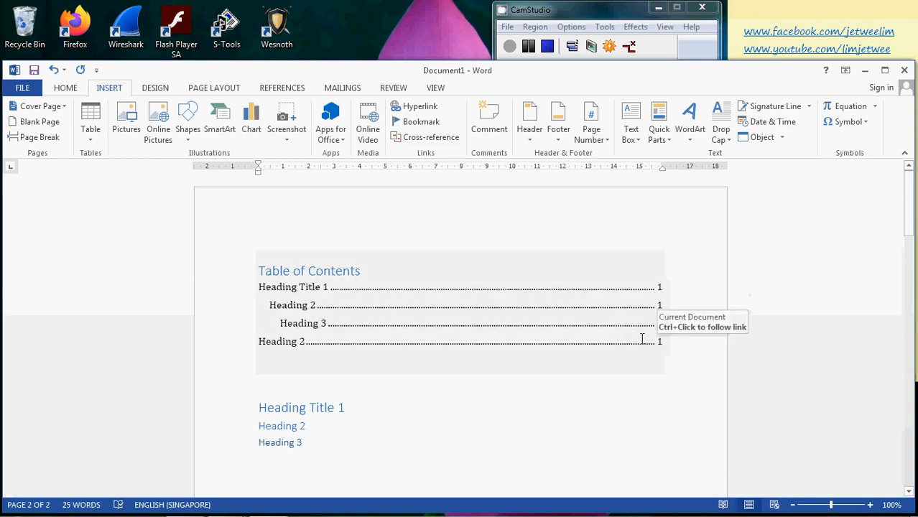
left_click(450, 283)
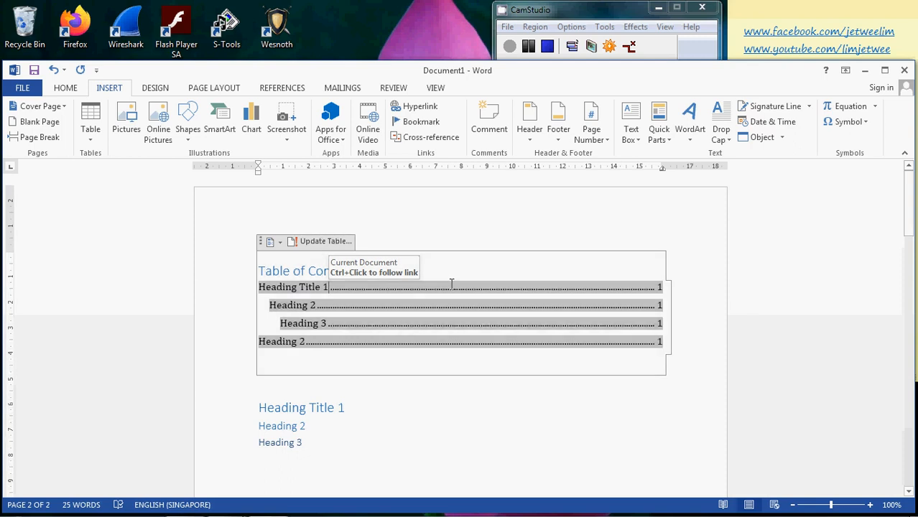
left_click(325, 242)
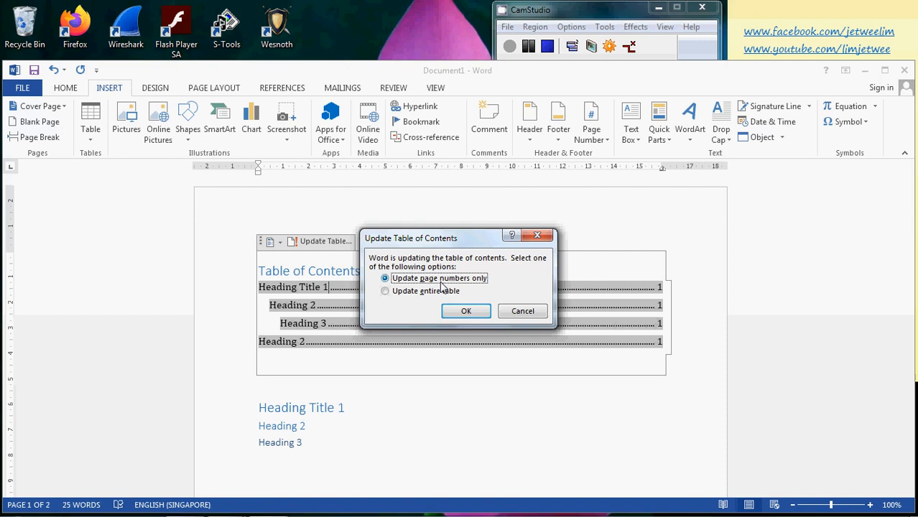
left_click(468, 312)
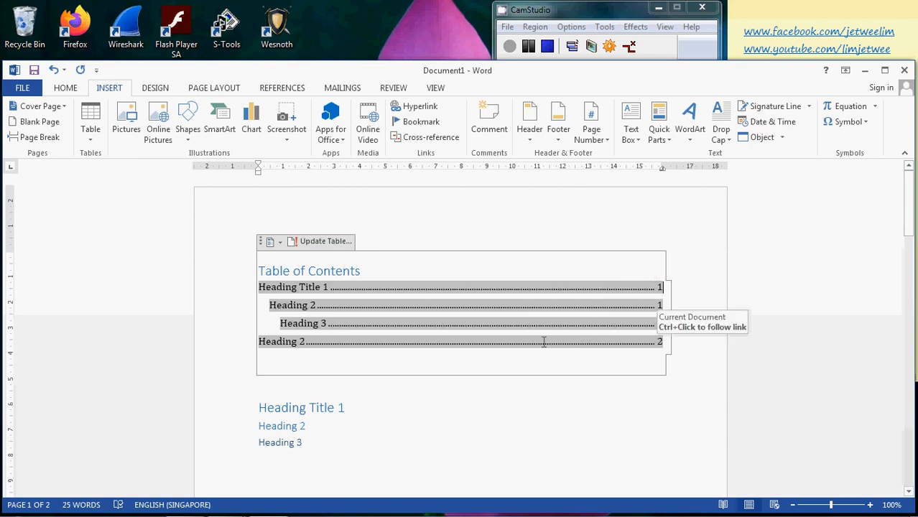
left_click(285, 342, "ctrl")
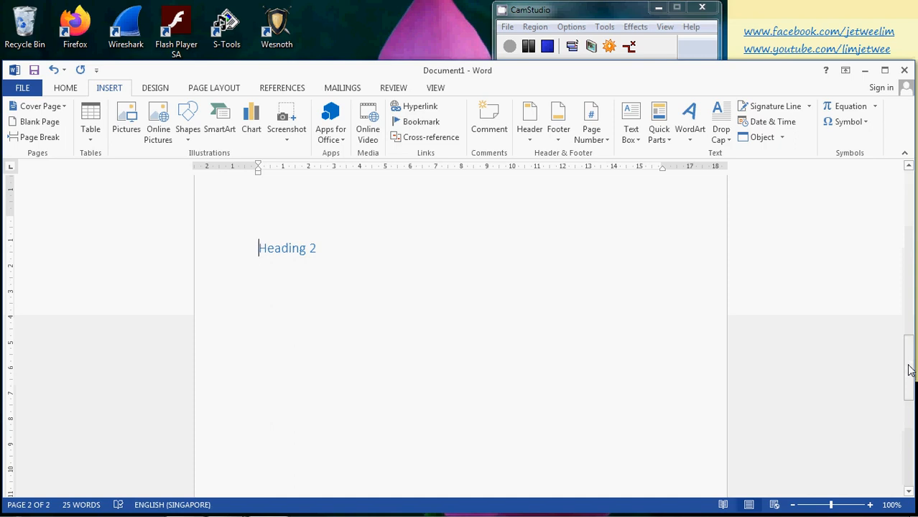
Show the document's navigation outline listing its headings instead of search results.
left_click_drag(910, 370, 910, 324)
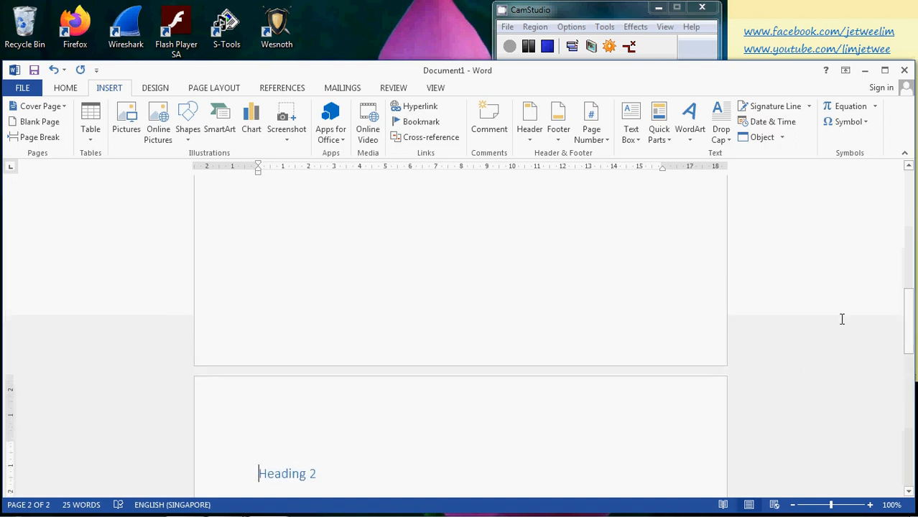
key("ctrl+f")
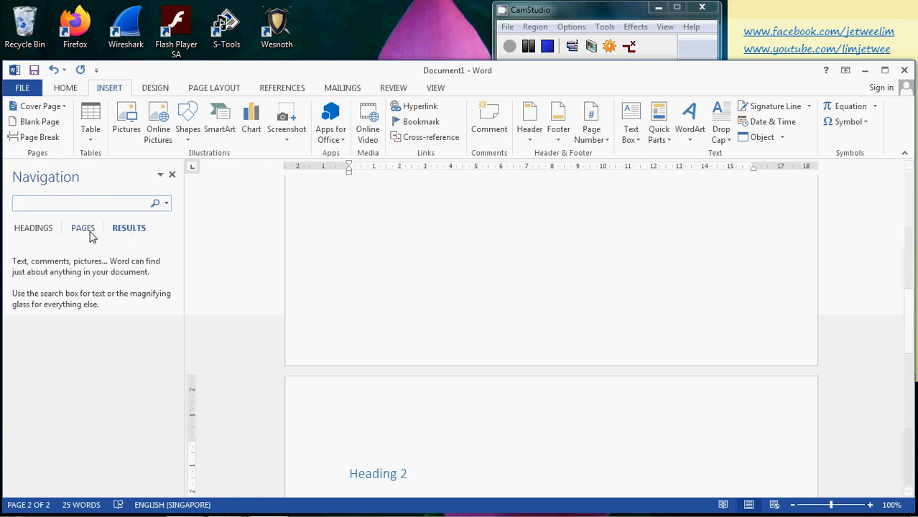
left_click(39, 230)
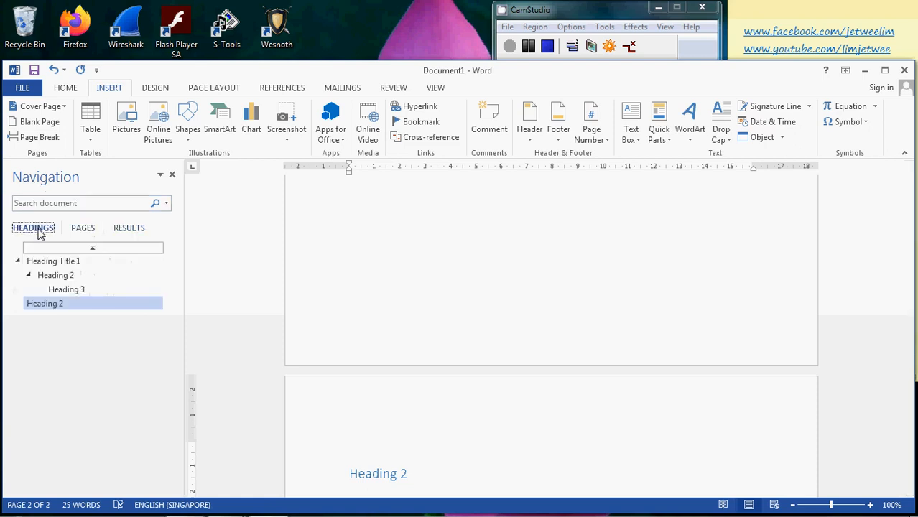
Use the heading outline to jump to the first "Heading 2", "Heading Title 1", the "Heading 2" on page 2, and back to "Heading Title 1".
left_click(54, 277)
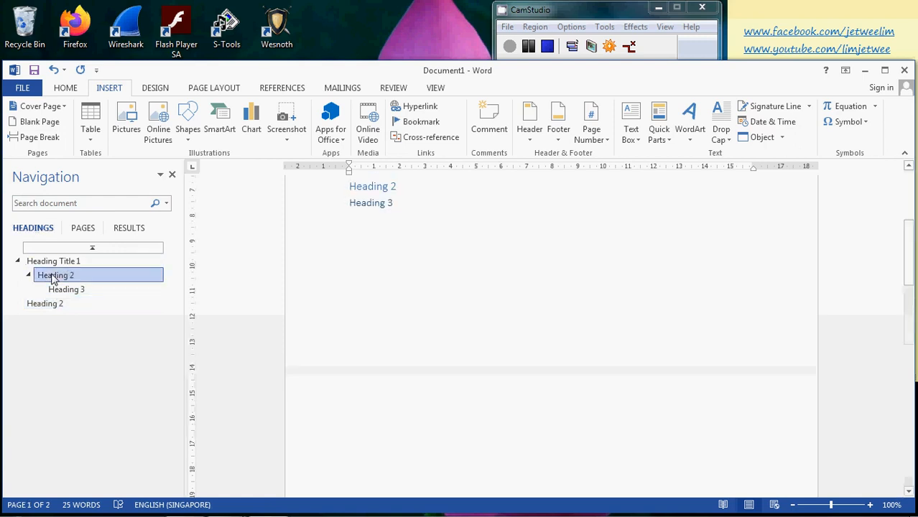
left_click(49, 263)
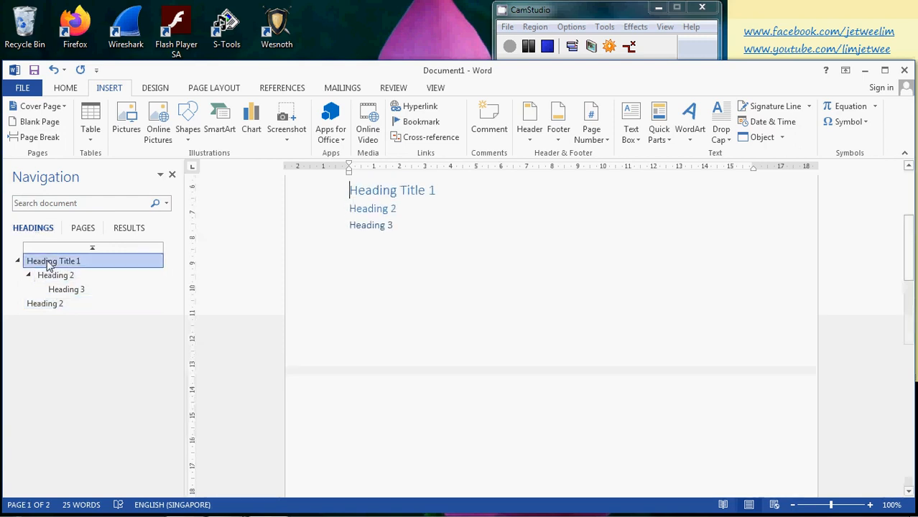
left_click(56, 306)
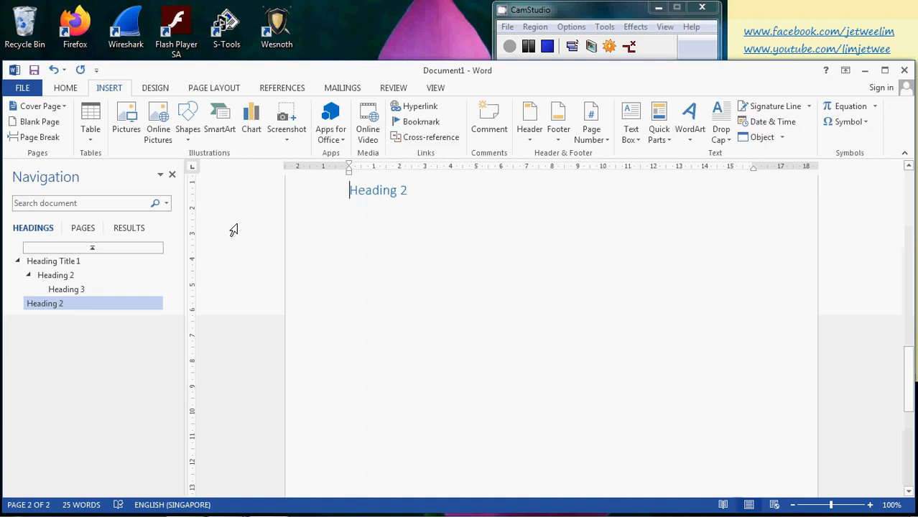
left_click(53, 262)
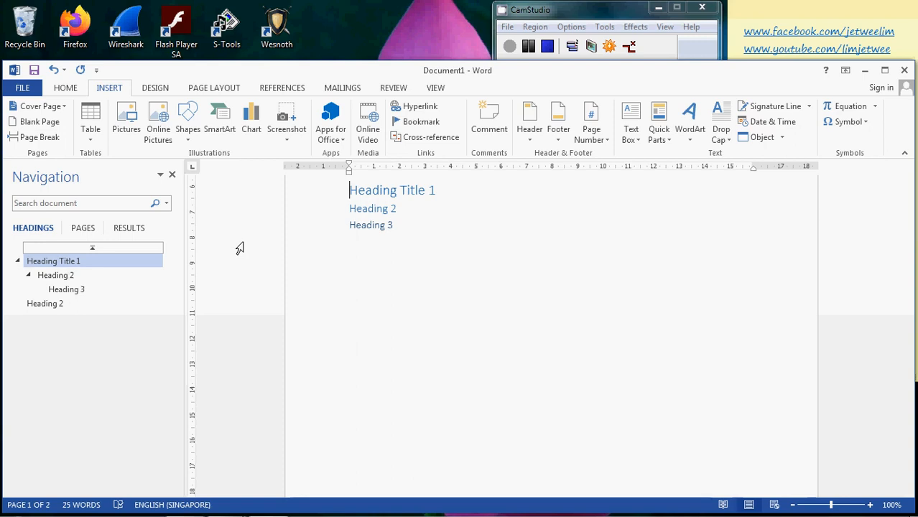
left_click(575, 17)
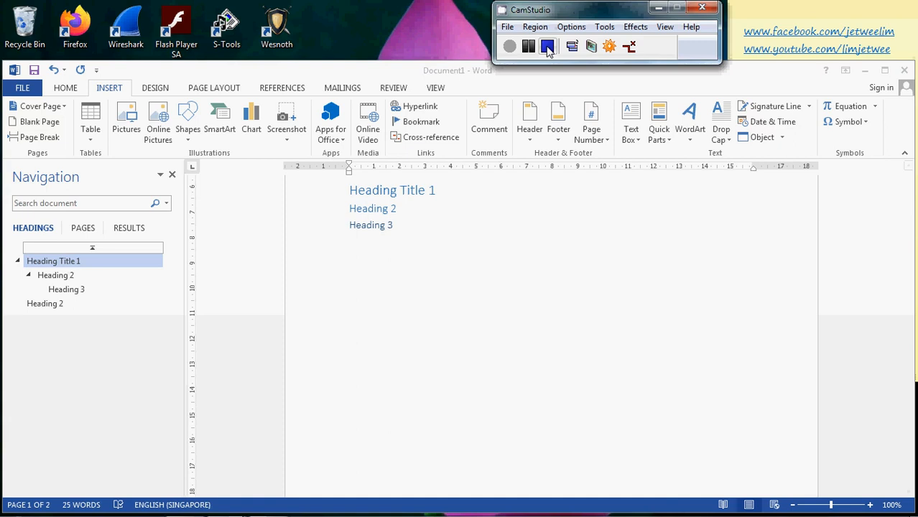